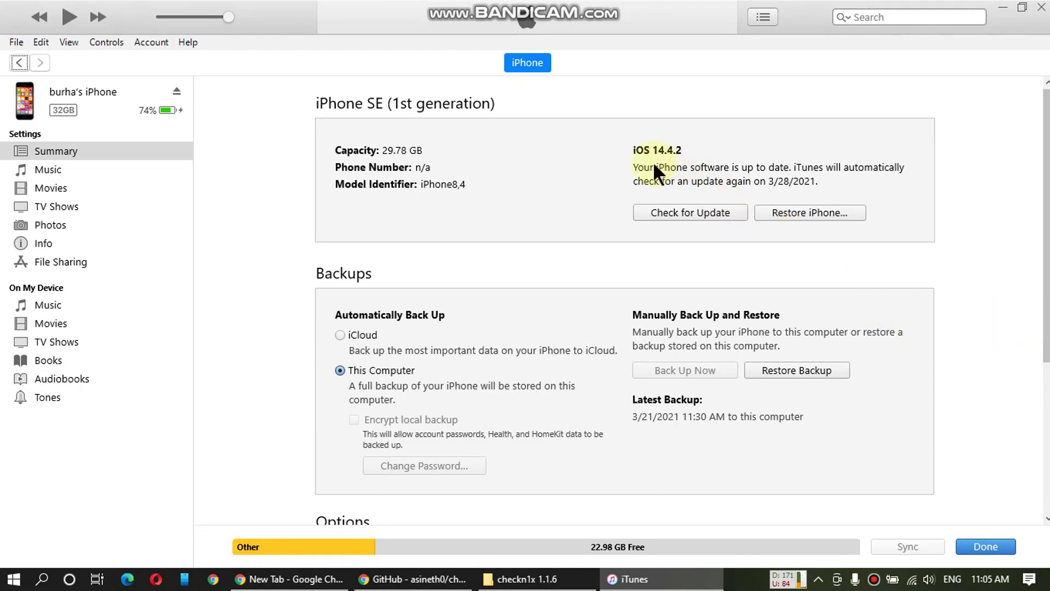
Step: Open the checkn1x 1.1.6 release page on GitHub to reach its zip asset
{"action": "left_click", "coordinate": [410, 579]}
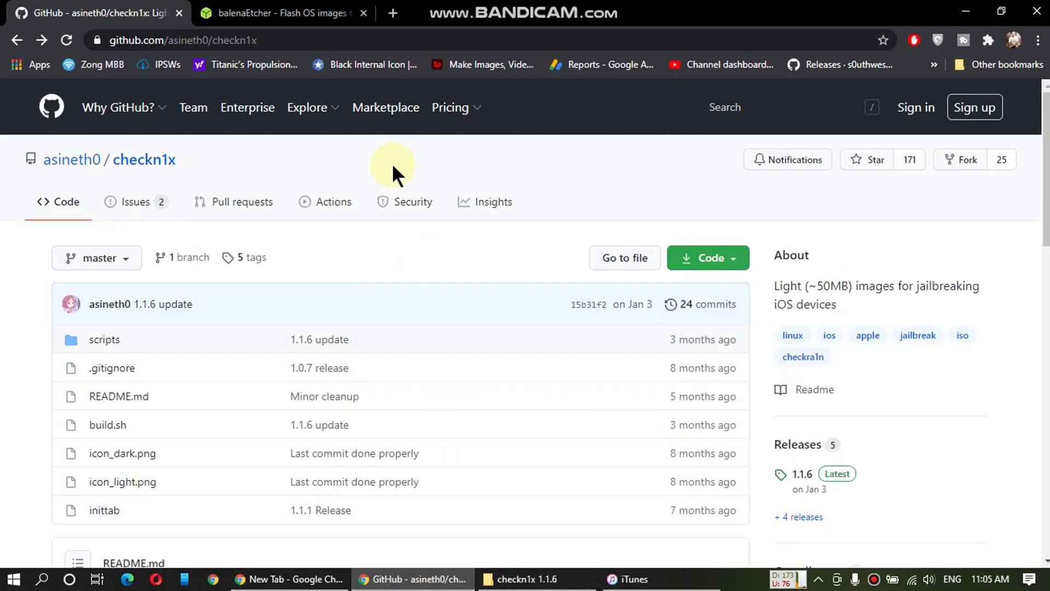
{"action": "left_click", "coordinate": [373, 39]}
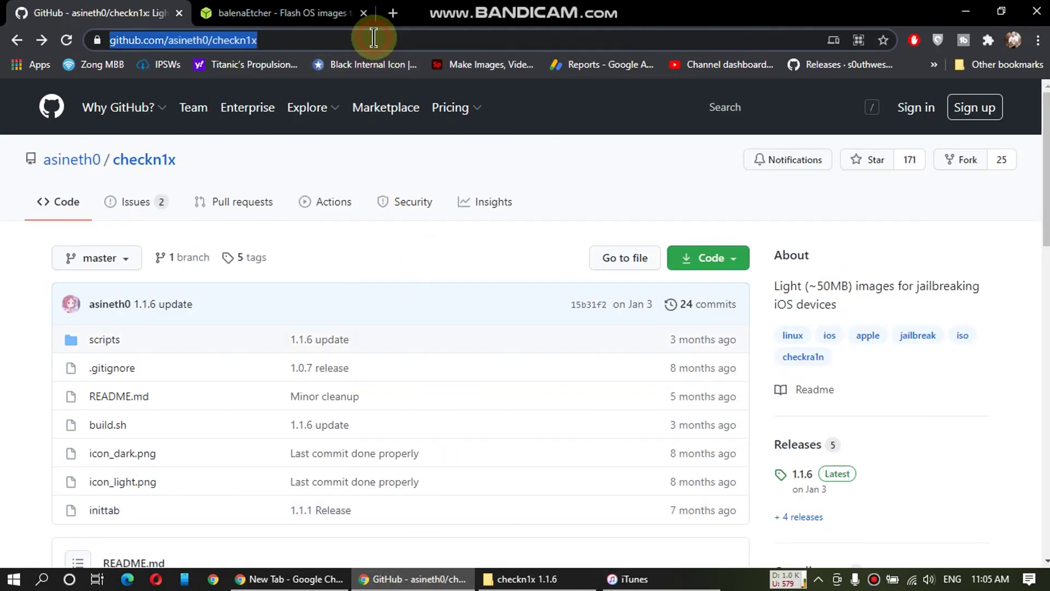
{"action": "scroll", "coordinate": [1018, 429], "scroll_direction": "down", "scroll_amount": 3}
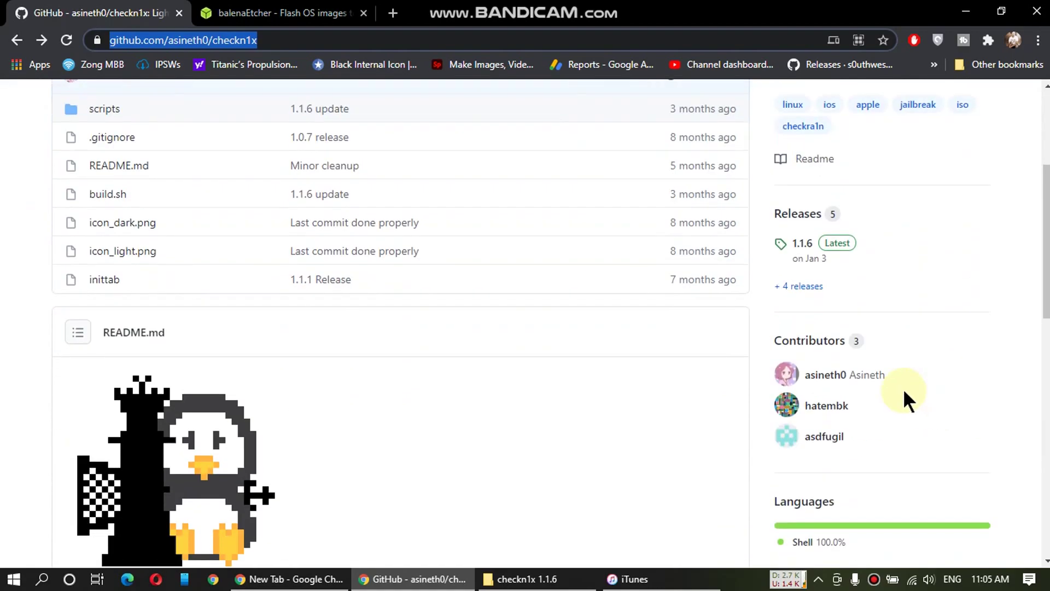
{"action": "left_click", "coordinate": [802, 245]}
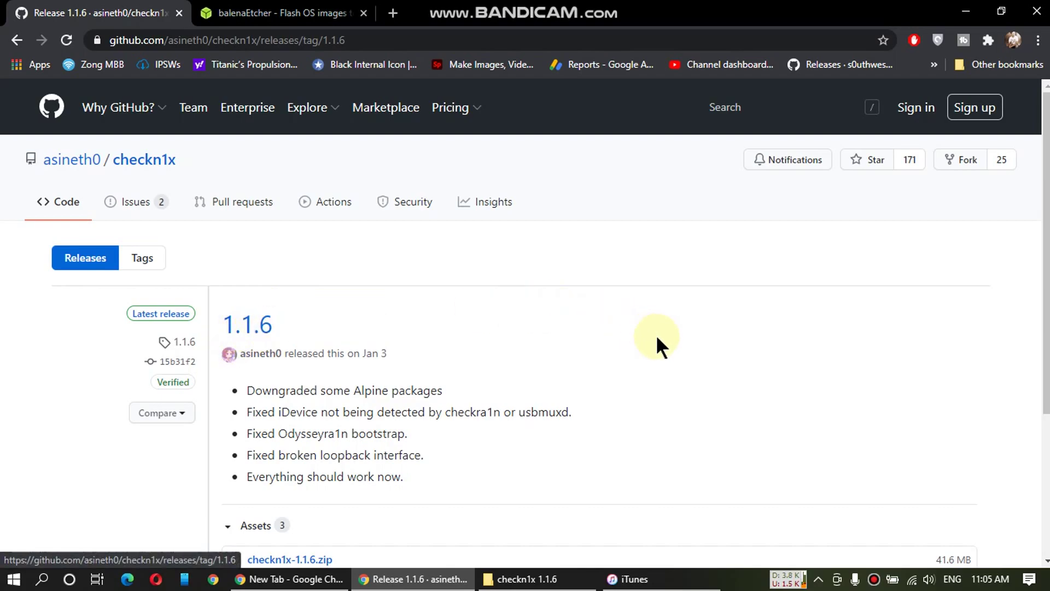
{"action": "scroll", "coordinate": [660, 348], "scroll_direction": "down", "scroll_amount": 3}
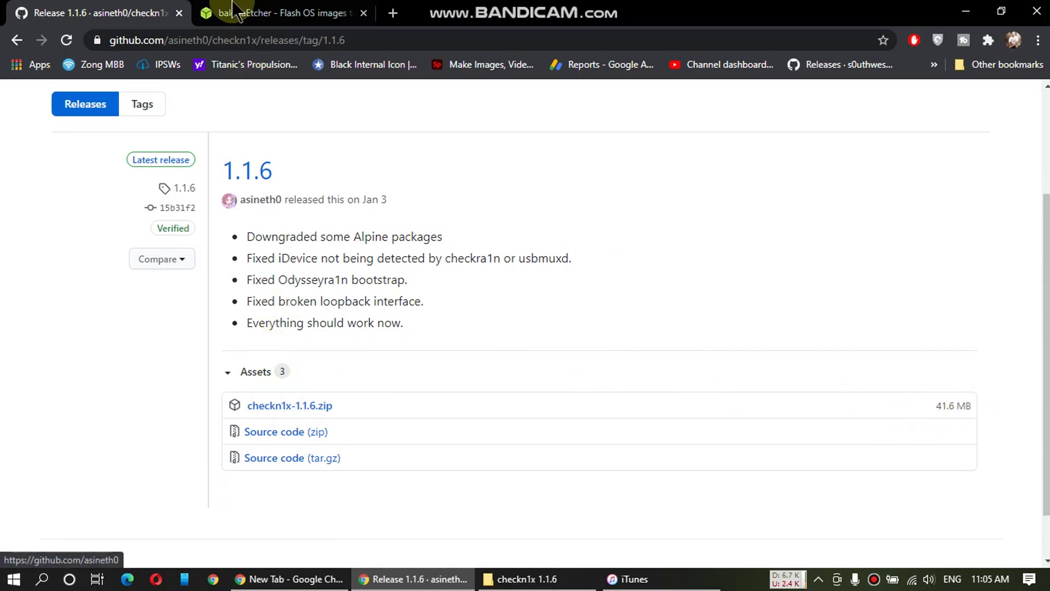
Step: Go to the balenaEtcher download page and collapse its download options list
{"action": "left_click", "coordinate": [246, 13]}
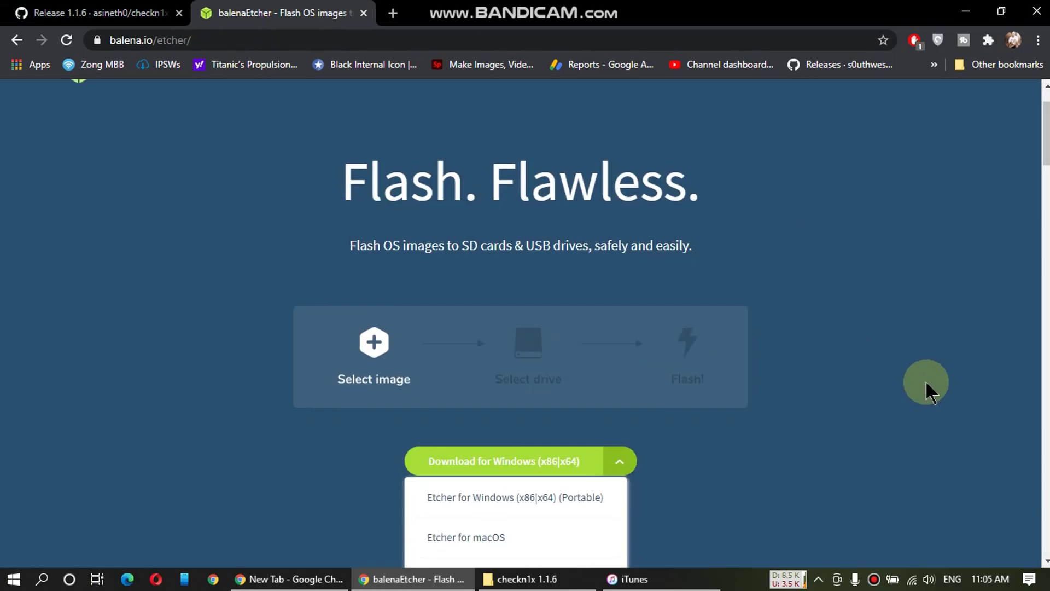
{"action": "scroll", "coordinate": [882, 319], "scroll_direction": "up", "scroll_amount": 1}
{"action": "scroll", "coordinate": [846, 354], "scroll_direction": "down", "scroll_amount": 2}
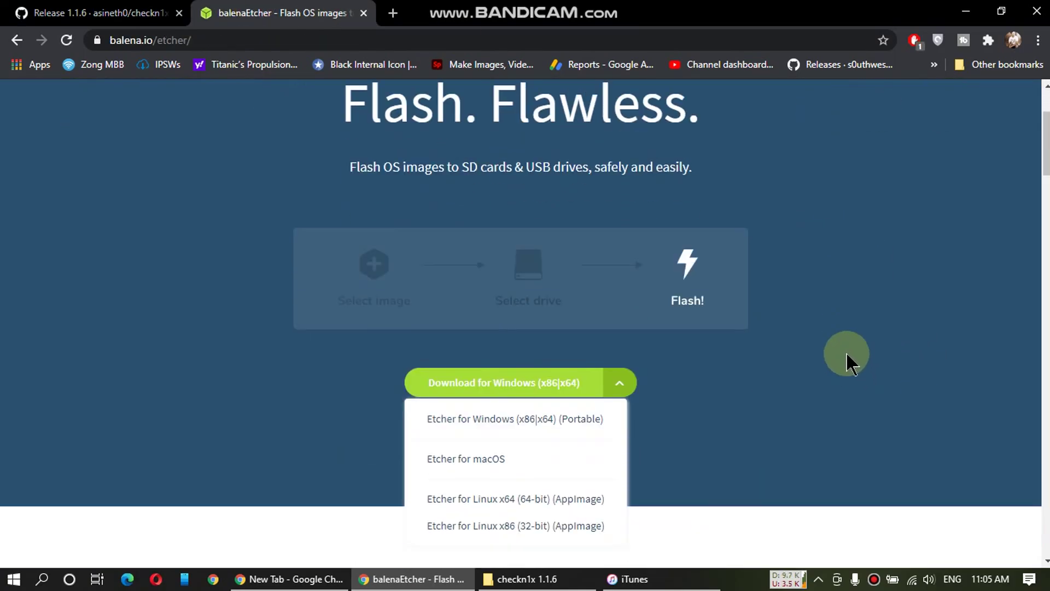
{"action": "scroll", "coordinate": [846, 354], "scroll_direction": "up", "scroll_amount": 2}
{"action": "left_click", "coordinate": [925, 395]}
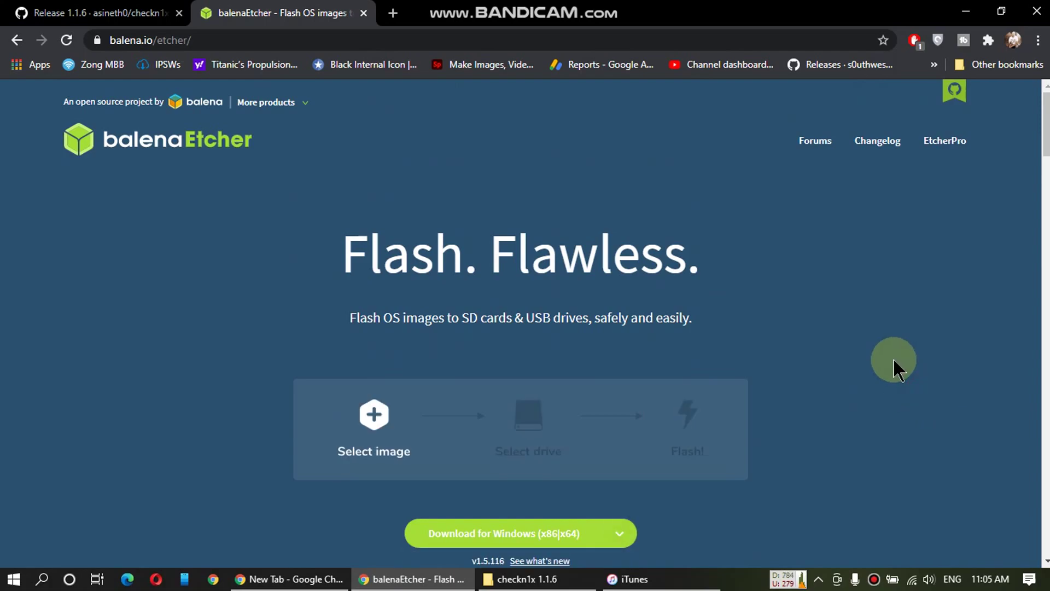
{"action": "scroll", "coordinate": [893, 358], "scroll_direction": "down", "scroll_amount": 2}
{"action": "scroll", "coordinate": [870, 349], "scroll_direction": "down", "scroll_amount": 1}
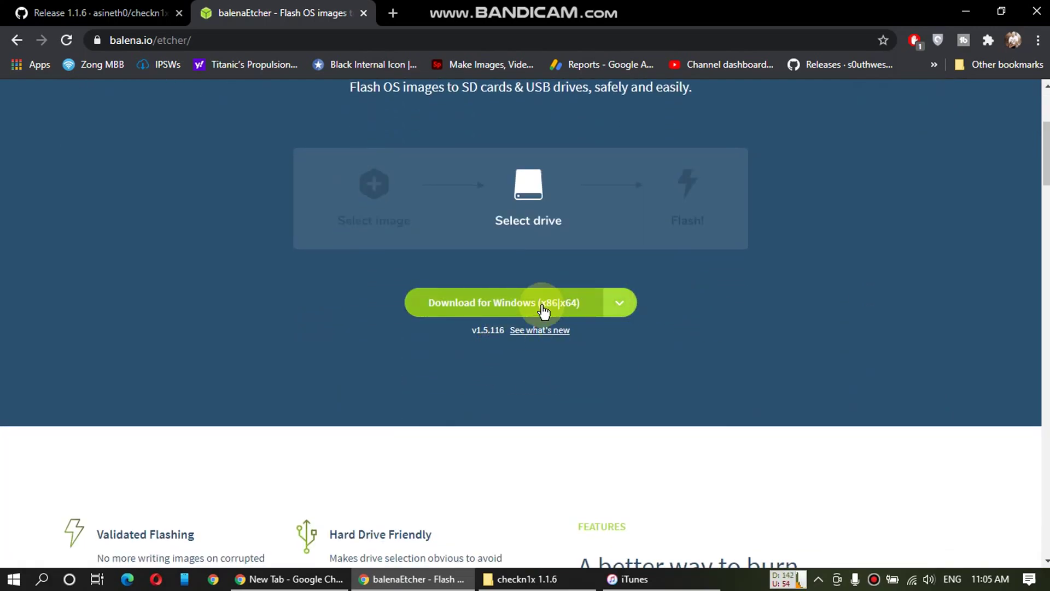
Step: Extract checkn1x-1.1.6.zip into the checkn1x 1.1.6 folder with Extract Here
{"action": "left_click", "coordinate": [527, 579]}
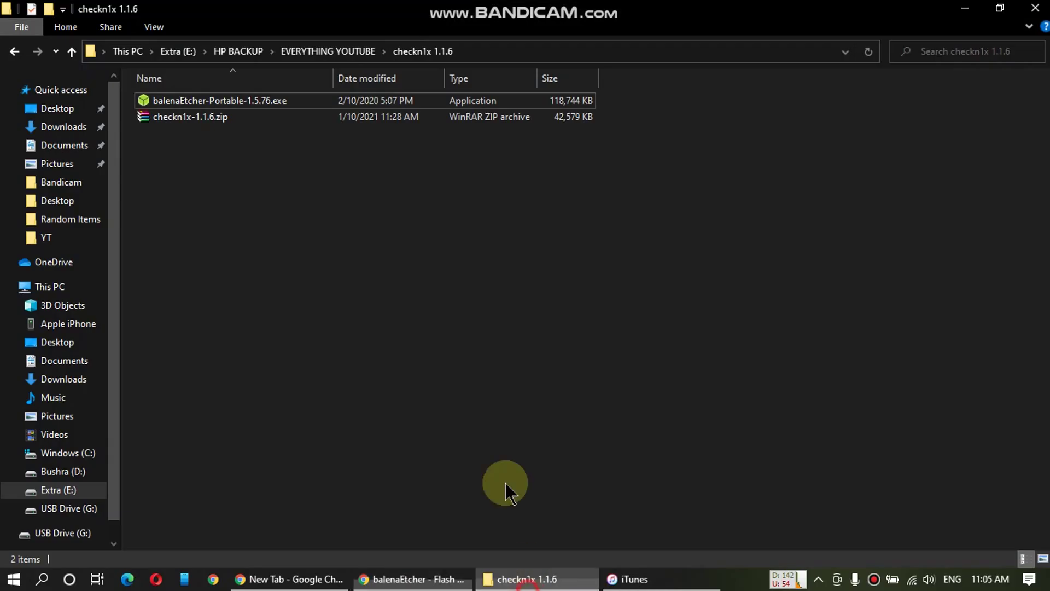
{"action": "right_click", "coordinate": [204, 121]}
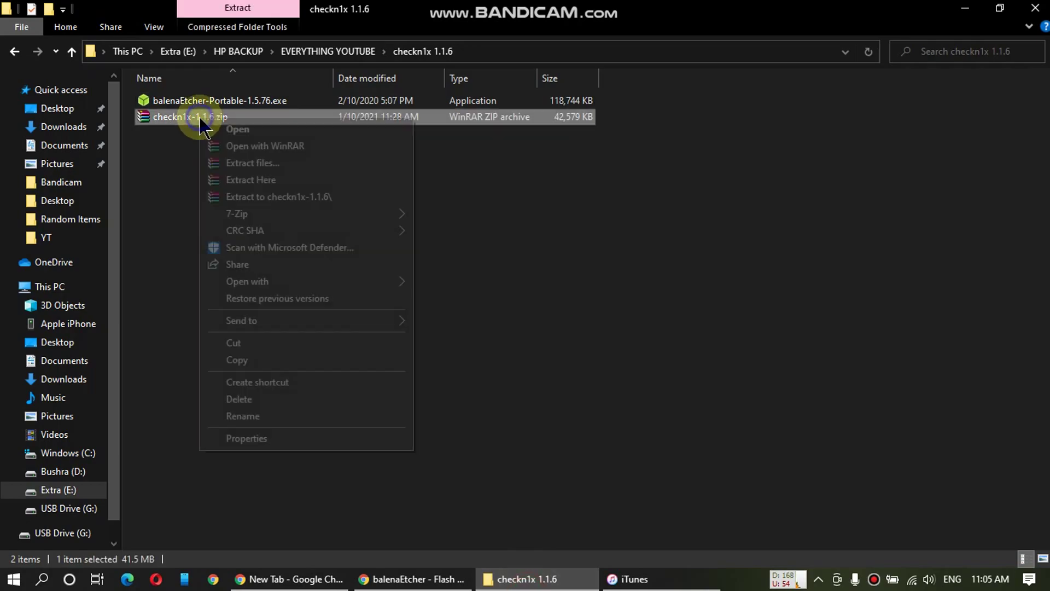
{"action": "left_click", "coordinate": [252, 180]}
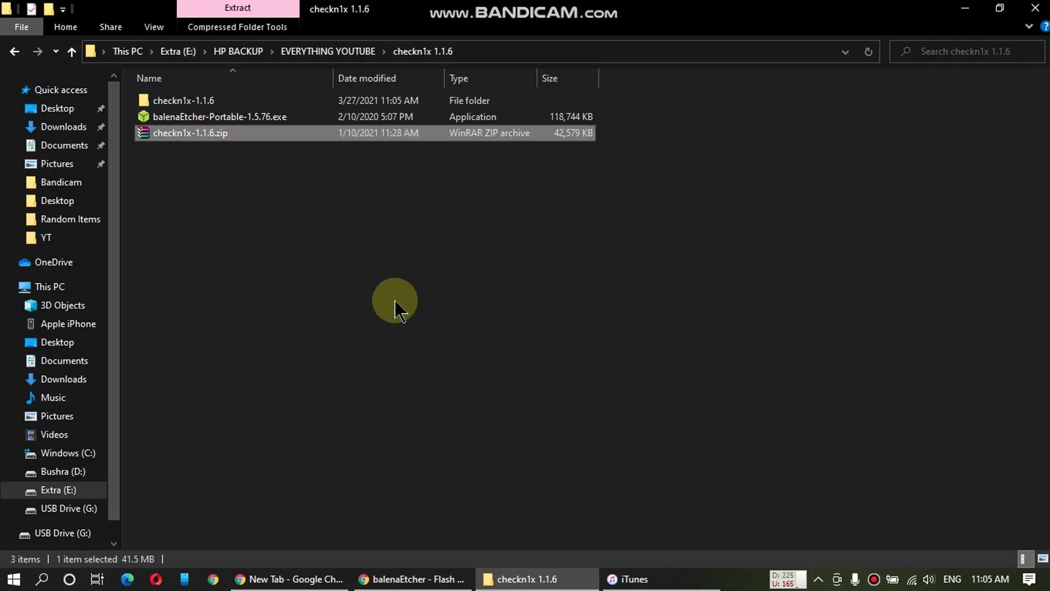
Step: Check checkn1x-1.1.6.iso in the new folder, then select the balenaEtcher portable exe
{"action": "double_click", "coordinate": [182, 100]}
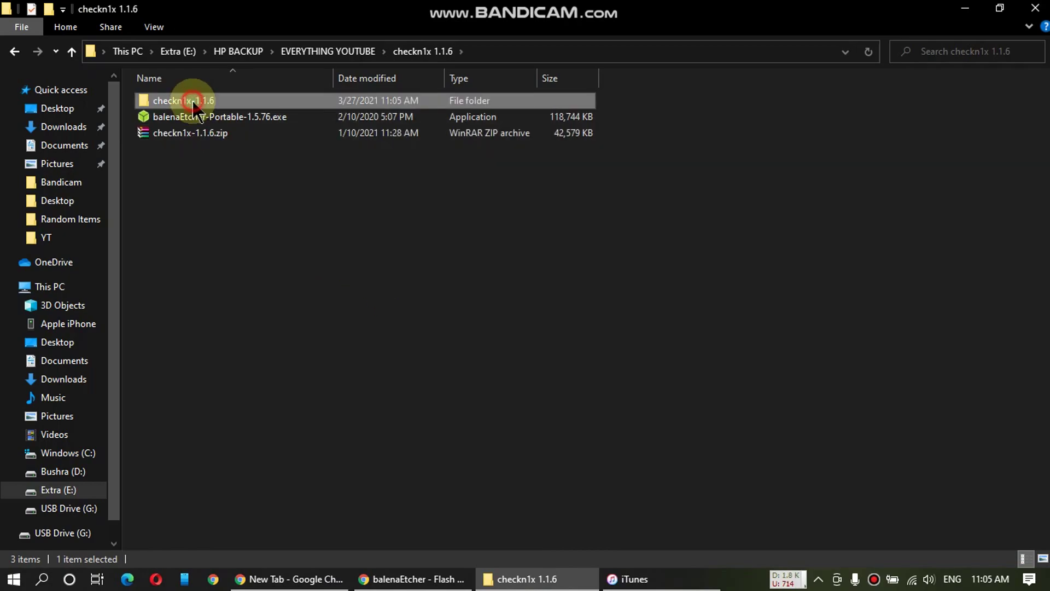
{"action": "left_click", "coordinate": [197, 106]}
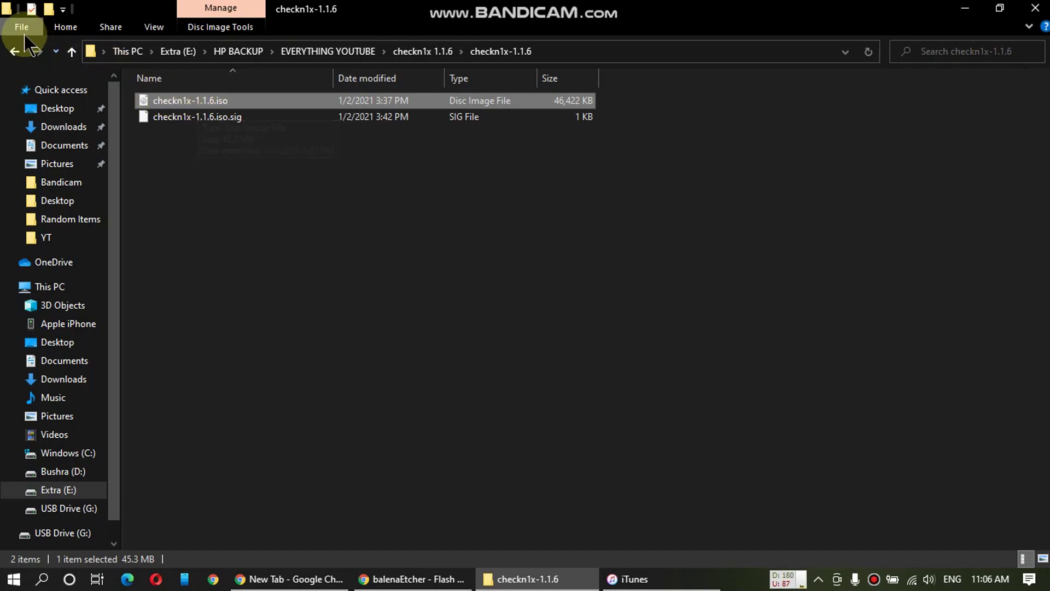
{"action": "left_click", "coordinate": [14, 51]}
{"action": "left_click", "coordinate": [212, 117]}
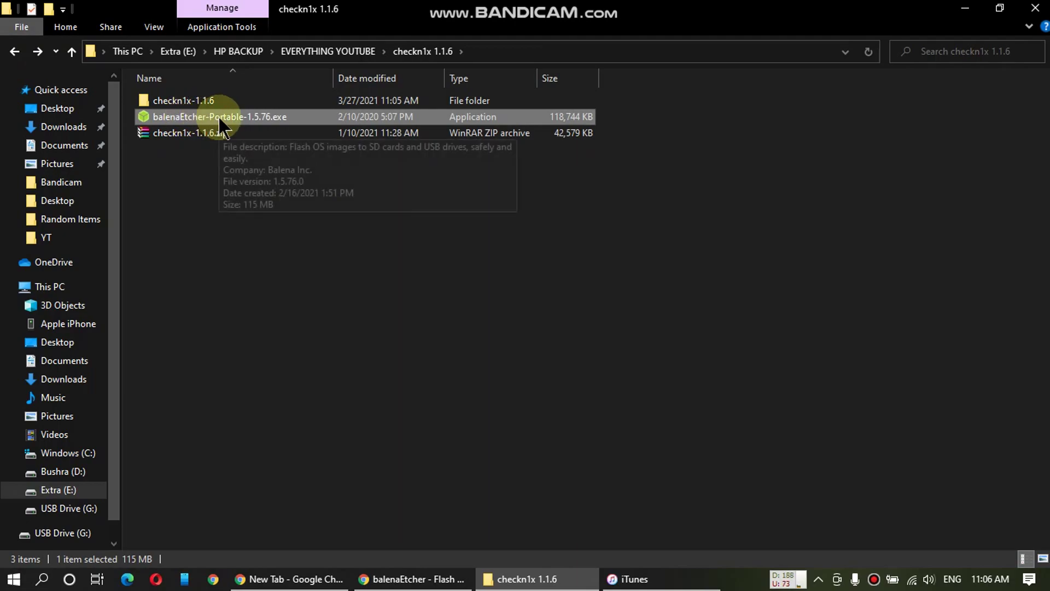
Step: Run balenaEtcher as administrator, select checkn1x-1.1.6.iso, and flash it to the SKYMEDI drive
{"action": "right_click", "coordinate": [232, 123]}
{"action": "left_click", "coordinate": [255, 130]}
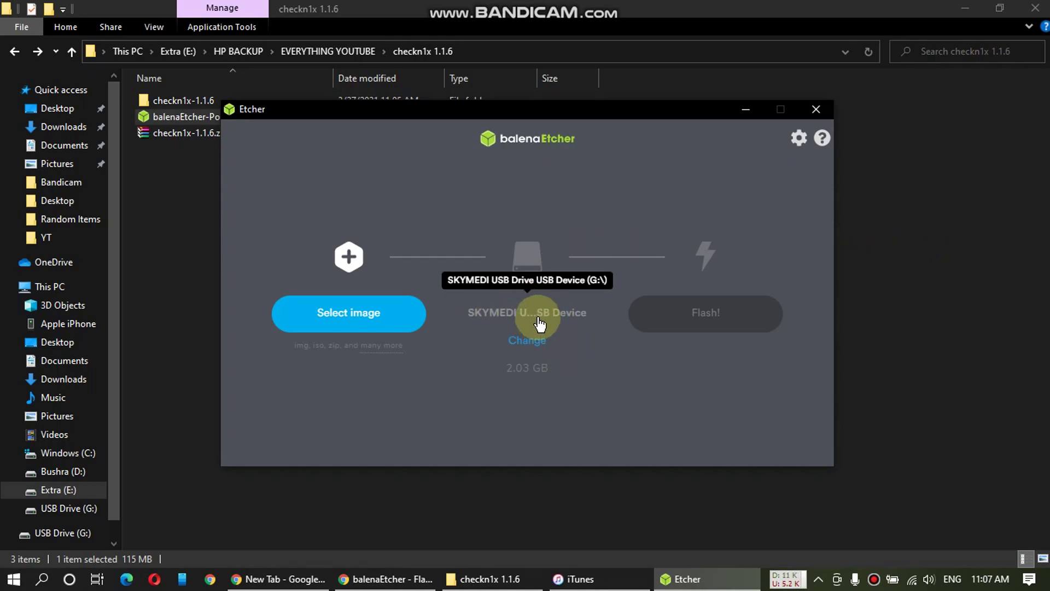
{"action": "left_click", "coordinate": [348, 314]}
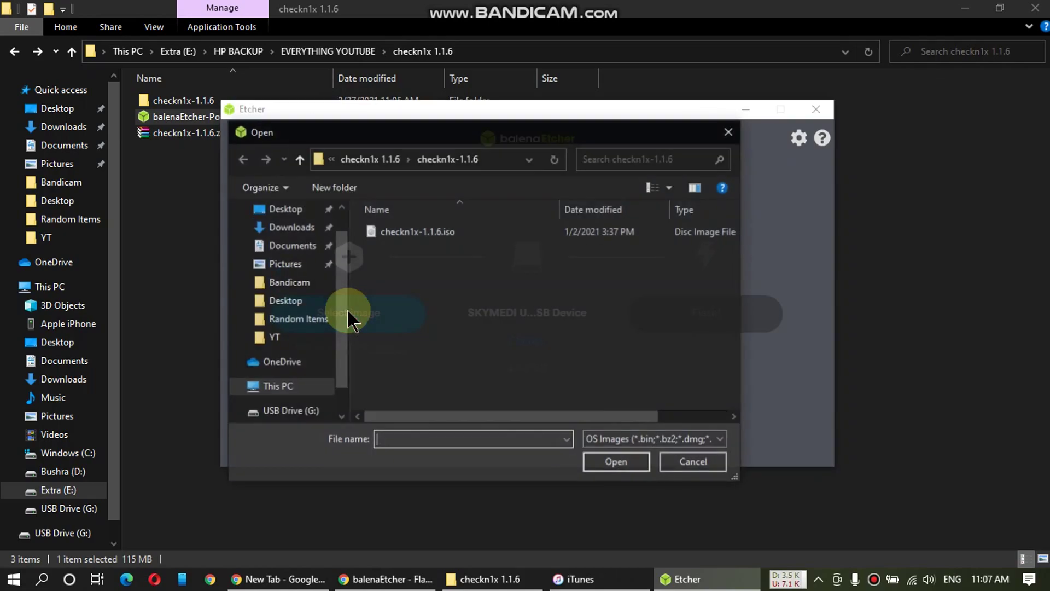
{"action": "left_click", "coordinate": [412, 230]}
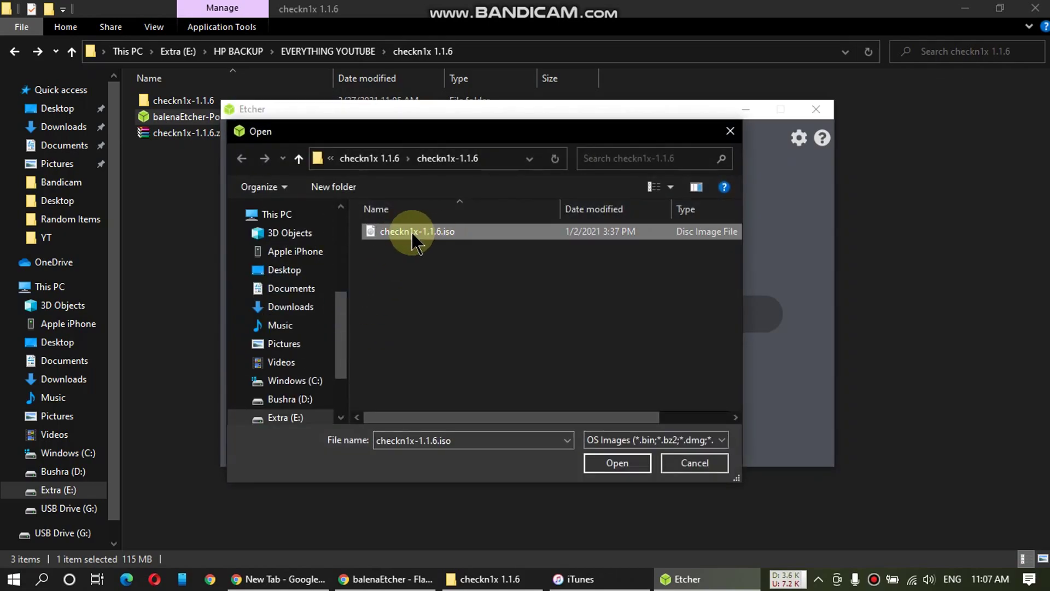
{"action": "left_click", "coordinate": [617, 462]}
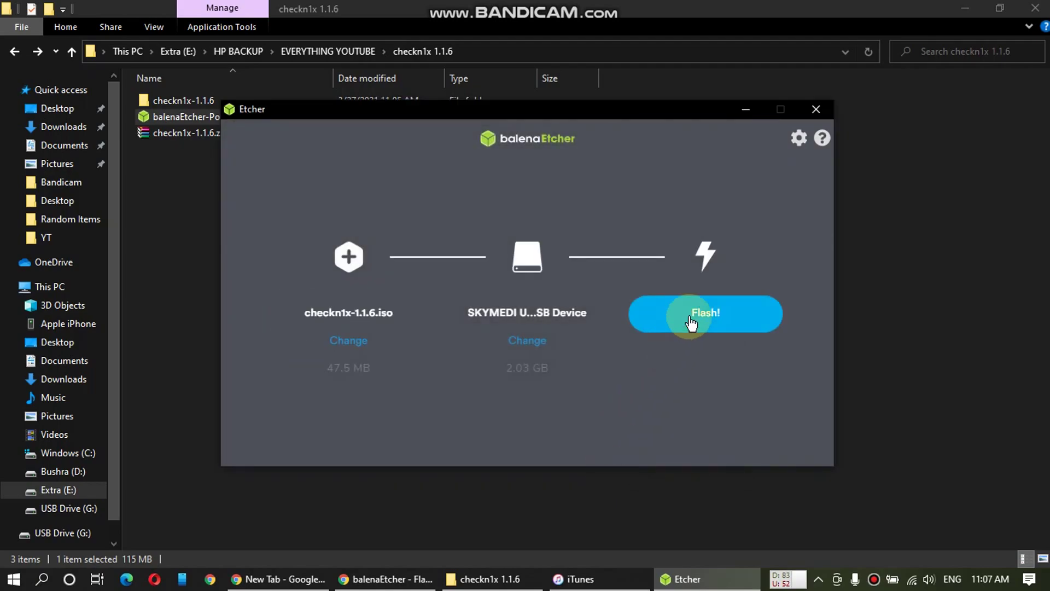
{"action": "left_click", "coordinate": [694, 317]}
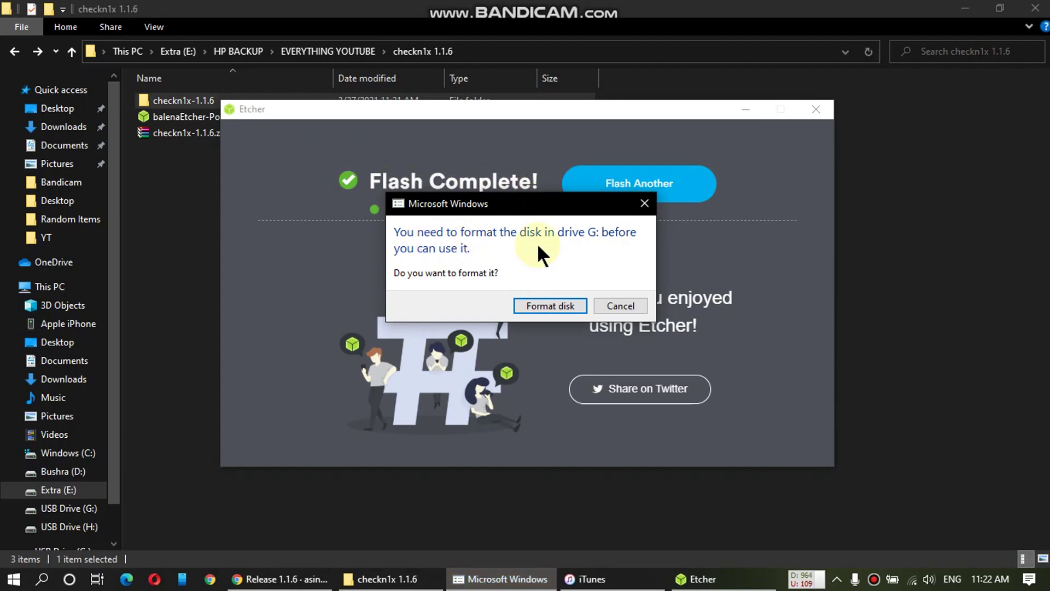
Step: Cancel the Windows prompt to format drive G: and return to Etcher's Flash Complete screen
{"action": "left_click", "coordinate": [619, 305]}
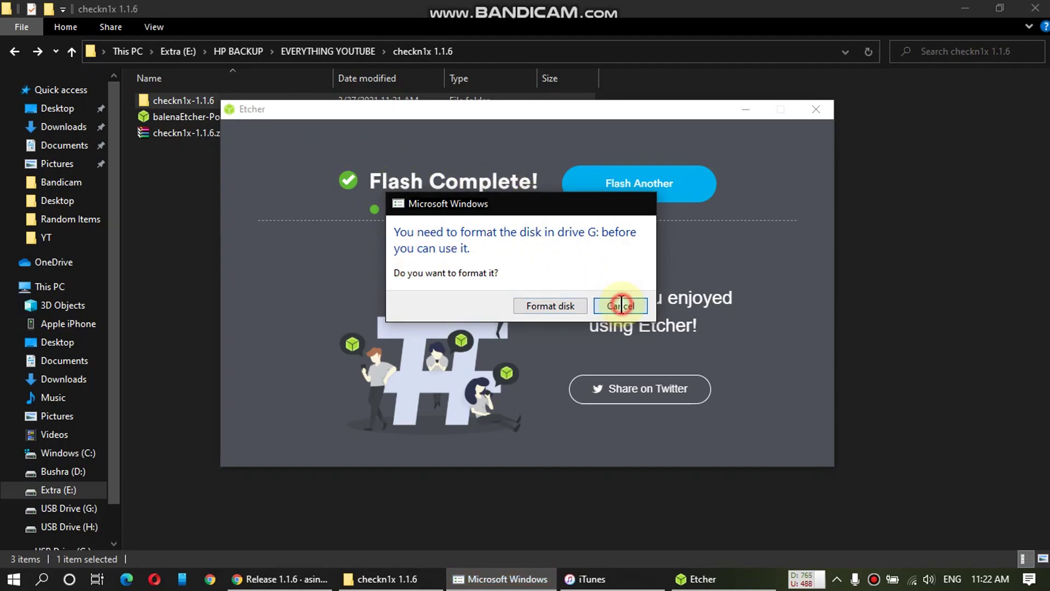
{"action": "left_click", "coordinate": [529, 111]}
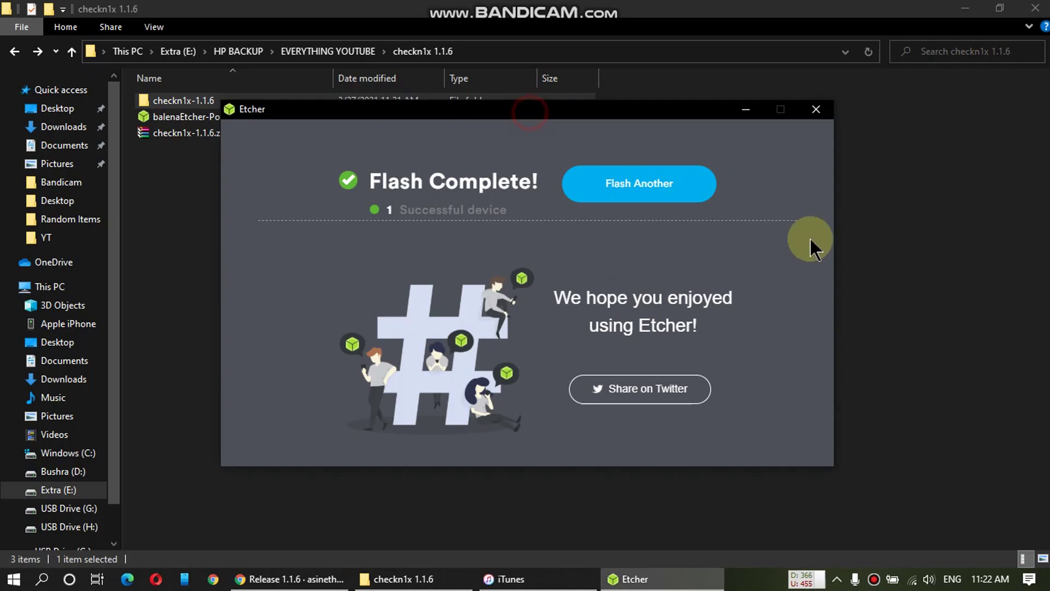
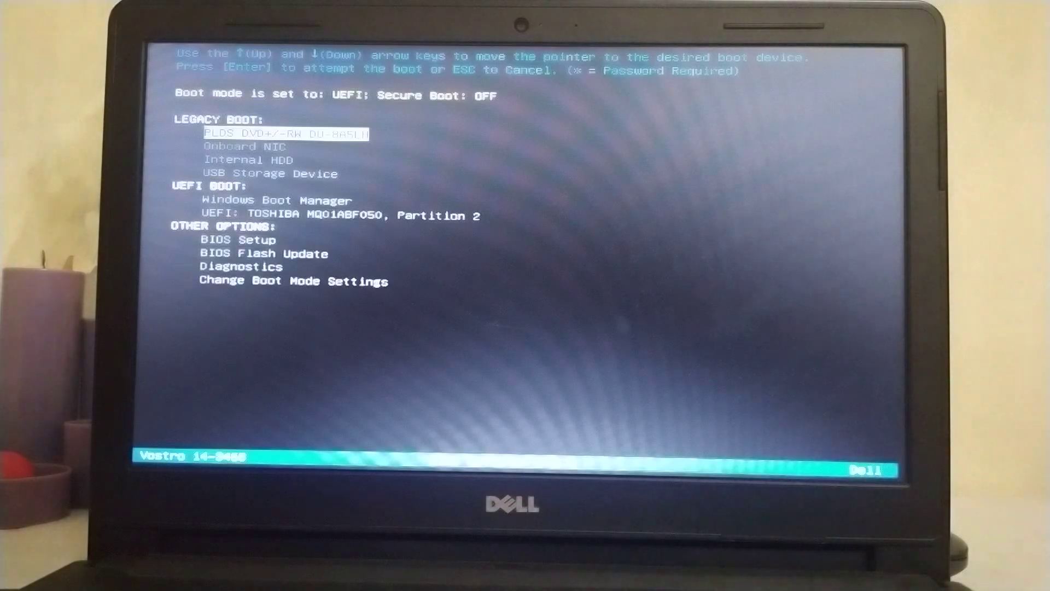
Step: Choose USB Storage Device in the Dell one-time boot menu to boot checkn1x
{"action": "key", "text": "Down"}
{"action": "key", "text": "Down"}
{"action": "key", "text": "Up"}
{"action": "key", "text": "Up"}
{"action": "key", "text": "Up"}
{"action": "key", "text": "Down"}
{"action": "key", "text": "Down"}
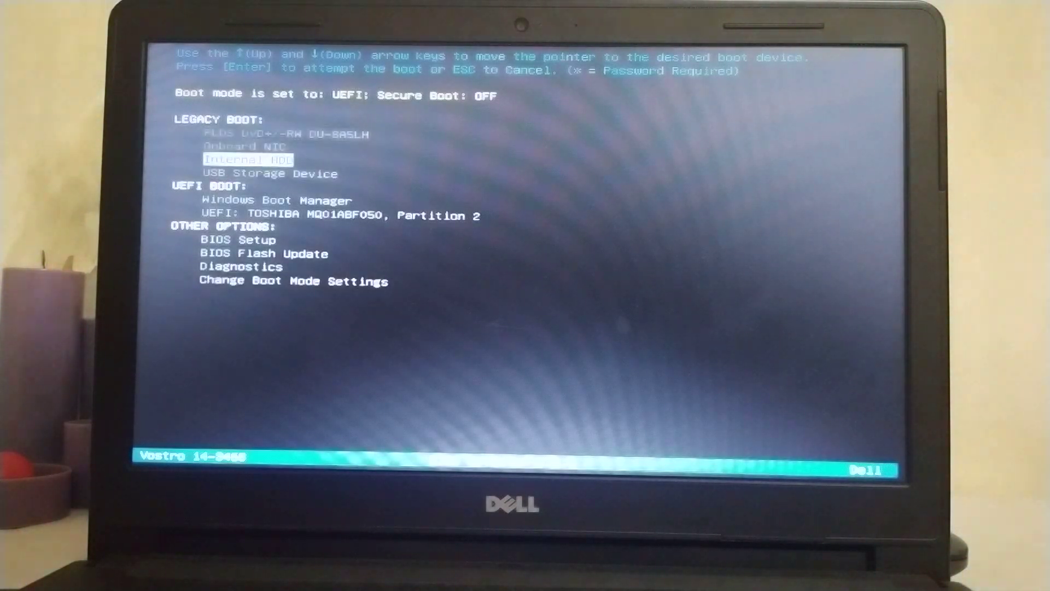
{"action": "key", "text": "Up"}
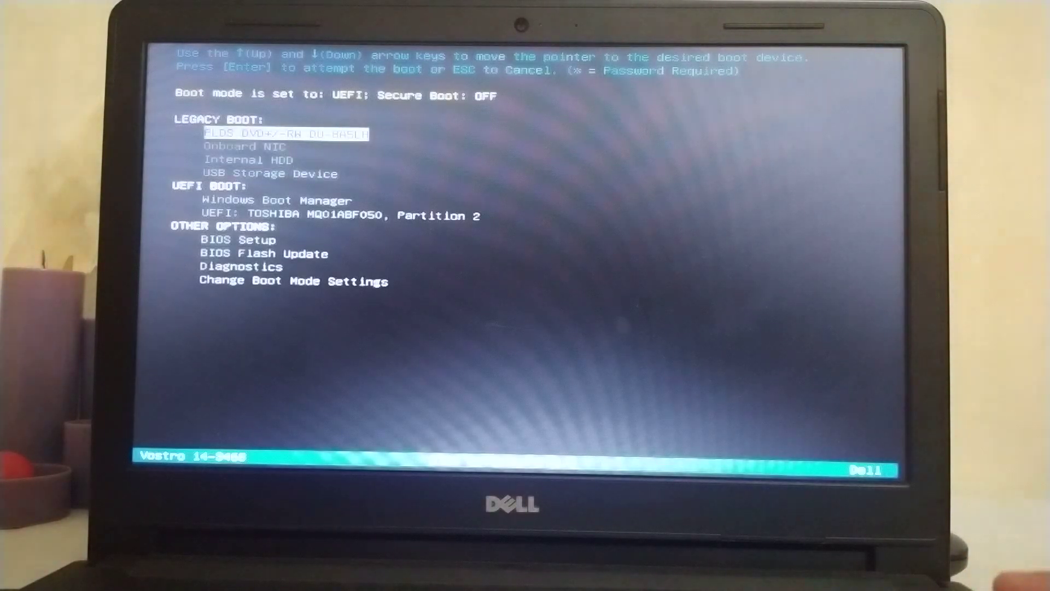
{"action": "key", "text": "Down"}
{"action": "key", "text": "Down"}
{"action": "key", "text": "Down"}
{"action": "key", "text": "Up"}
{"action": "key", "text": "Up"}
{"action": "key", "text": "Up"}
{"action": "key", "text": "Down"}
{"action": "key", "text": "Down"}
{"action": "key", "text": "Down"}
{"action": "key", "text": "Up"}
{"action": "key", "text": "Up"}
{"action": "key", "text": "Up"}
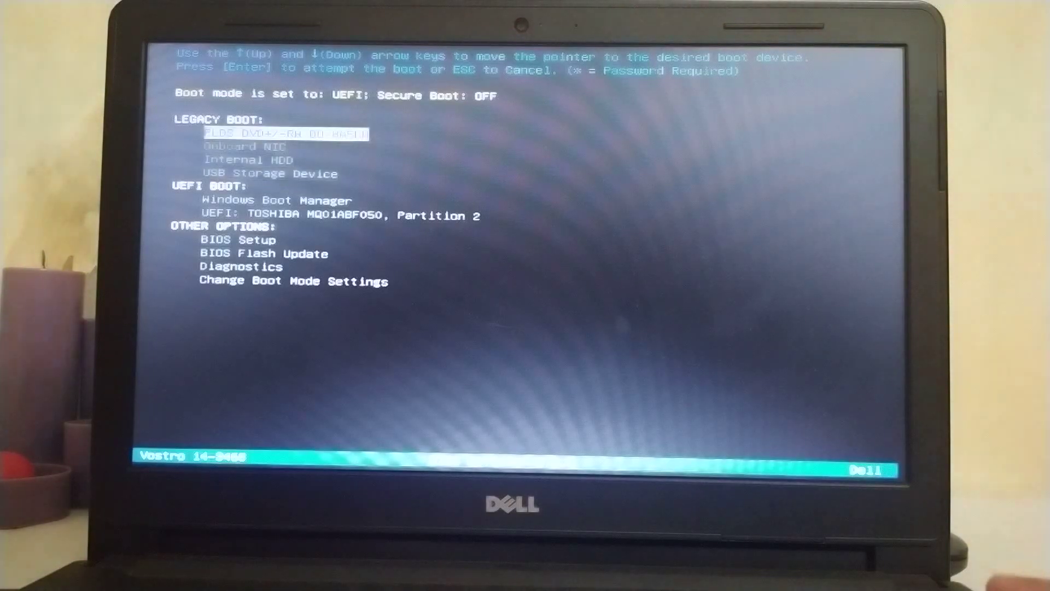
{"action": "key", "text": "Down"}
{"action": "key", "text": "Down"}
{"action": "key", "text": "Down"}
{"action": "key", "text": "Up"}
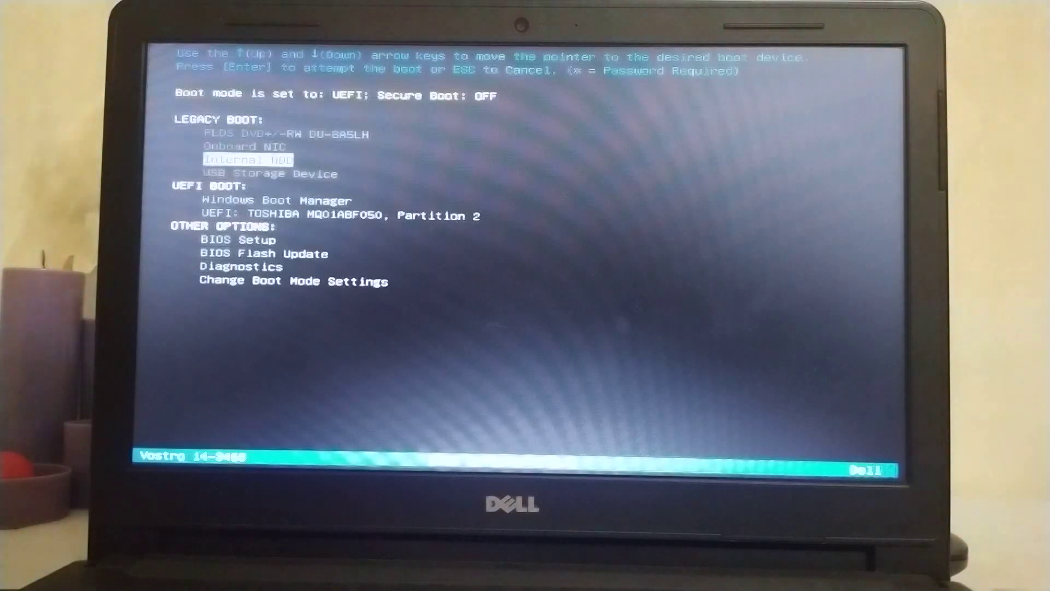
{"action": "key", "text": "Up"}
{"action": "key", "text": "Up"}
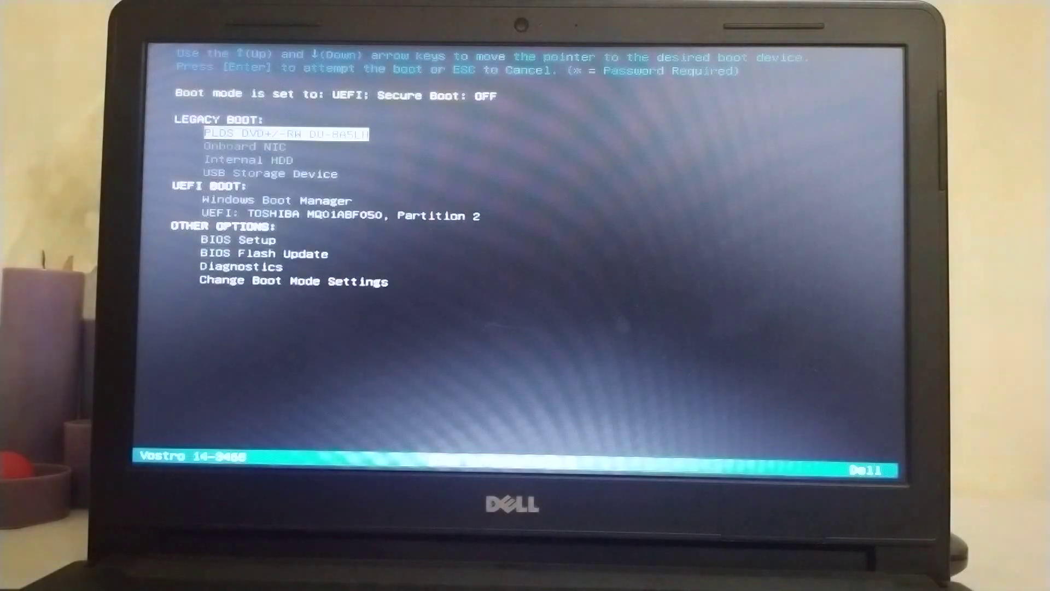
{"action": "key", "text": "Down"}
{"action": "key", "text": "Down"}
{"action": "key", "text": "Down"}
{"action": "key", "text": "Up"}
{"action": "key", "text": "Down"}
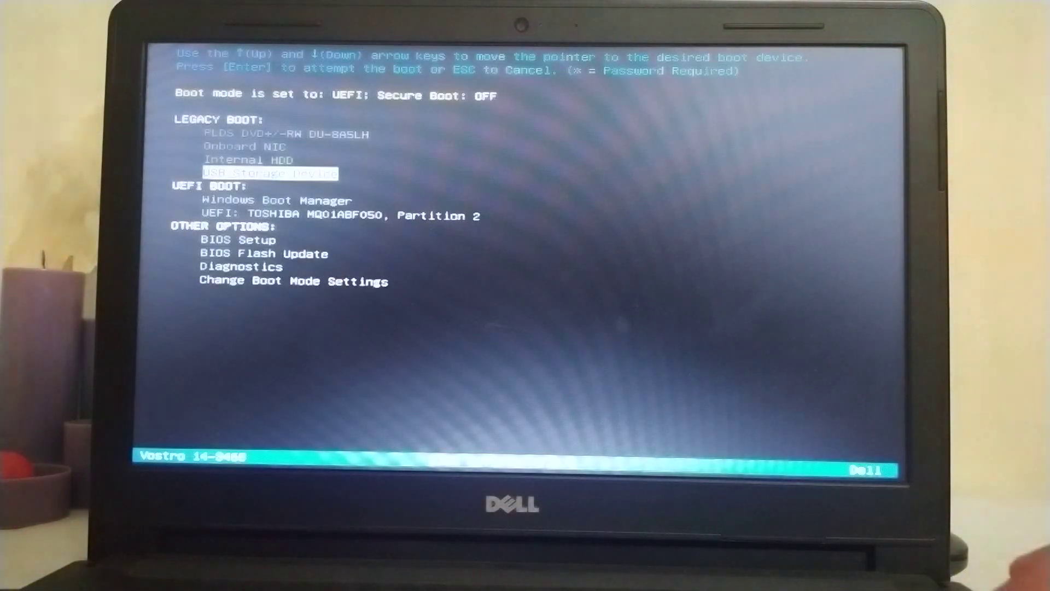
{"action": "key", "text": "Return"}
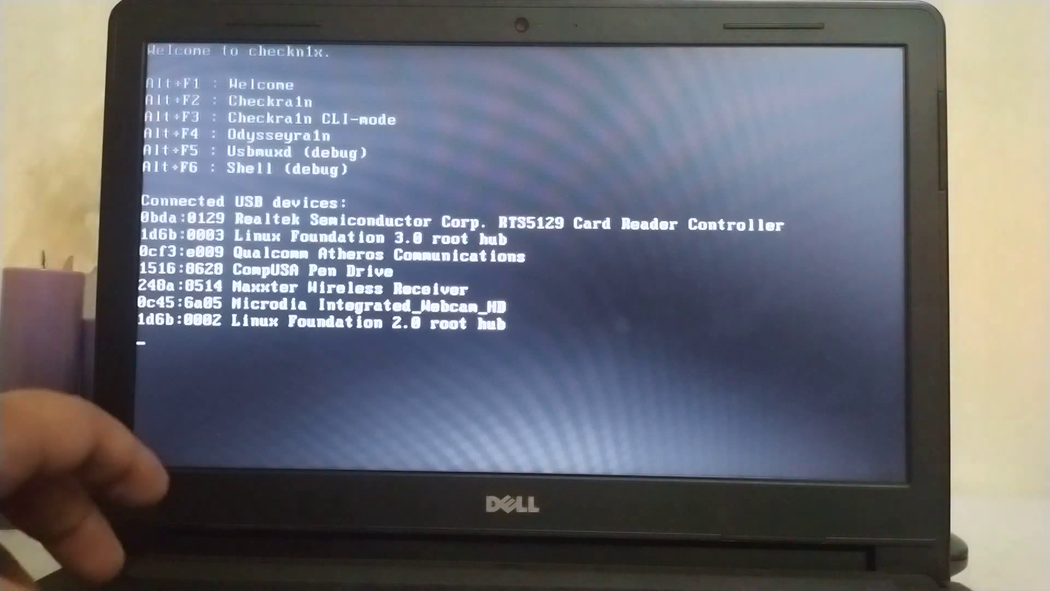
Step: Clear the stray Shift+F2 input, then bring up the checkra1n interface with Alt+F2
{"action": "key", "text": "shift+F2"}
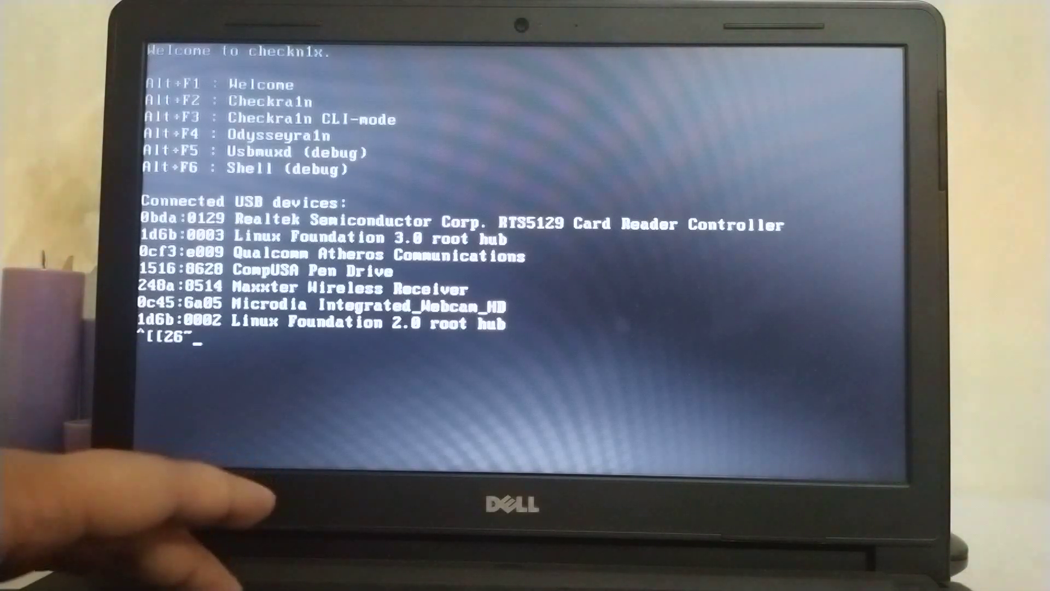
{"action": "key", "text": "shift+F2"}
{"action": "key", "text": "shift+F2"}
{"action": "key", "text": "shift+F2"}
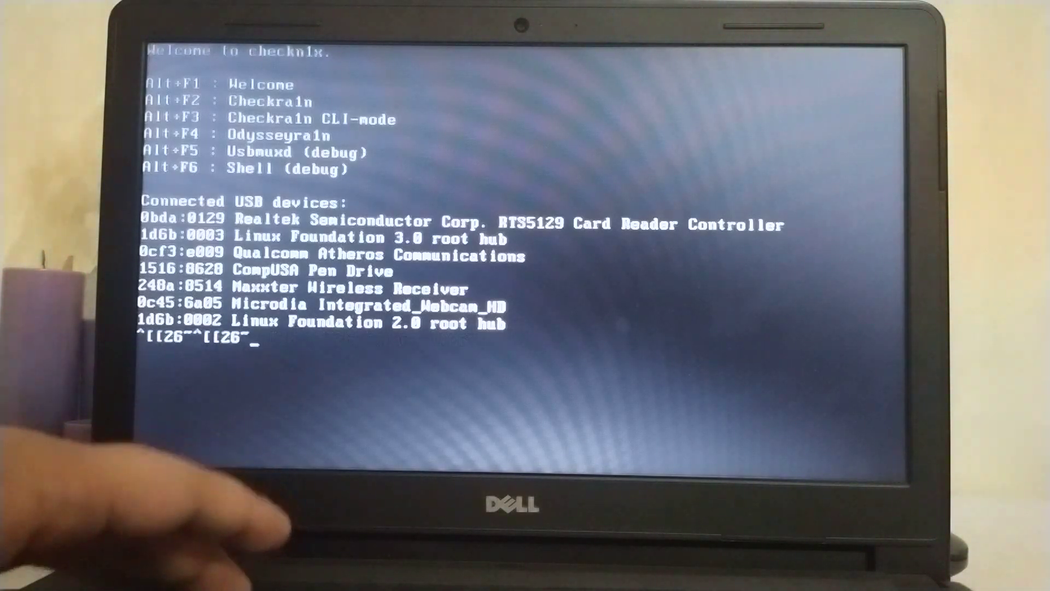
{"action": "key", "text": "shift+F2"}
{"action": "key", "text": "shift+F2"}
{"action": "key", "text": "shift+F2"}
{"action": "key", "text": "shift+F2"}
{"action": "key", "text": "shift+F2"}
{"action": "key", "text": "shift+F2"}
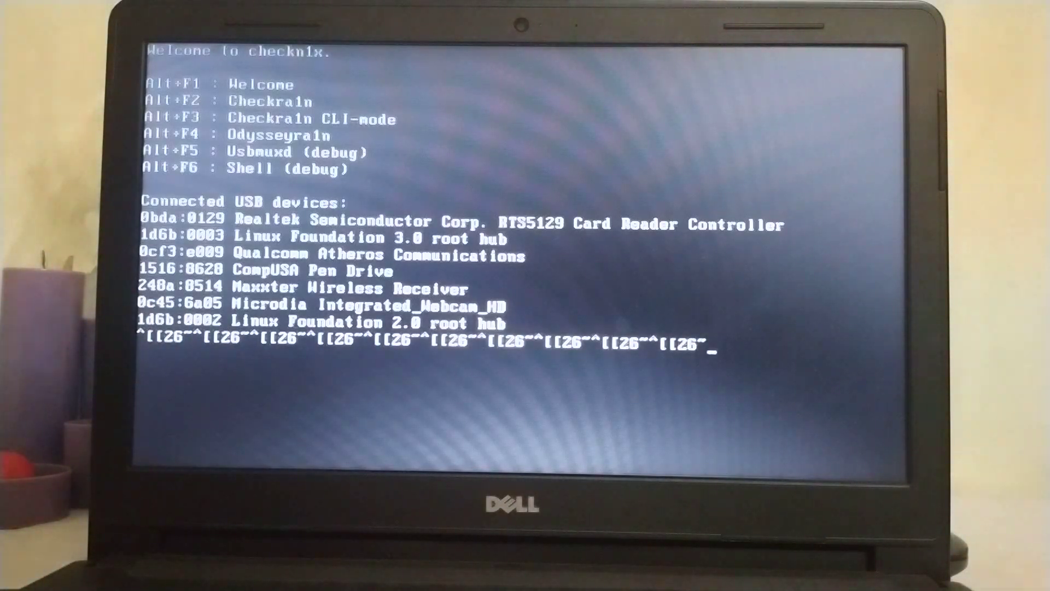
{"action": "key", "text": "ctrl+u"}
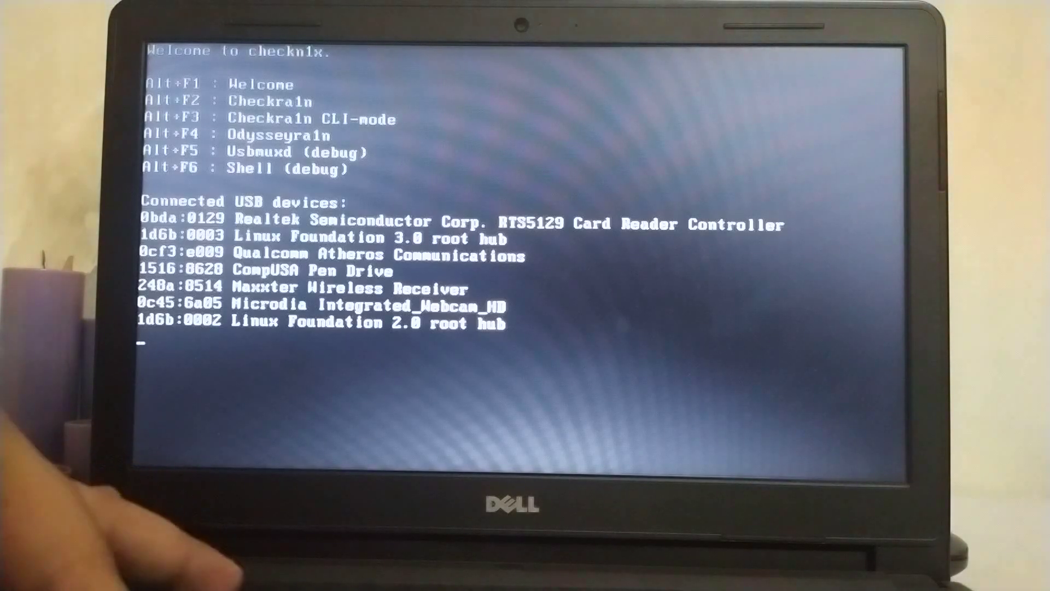
{"action": "key", "text": "alt+F2"}
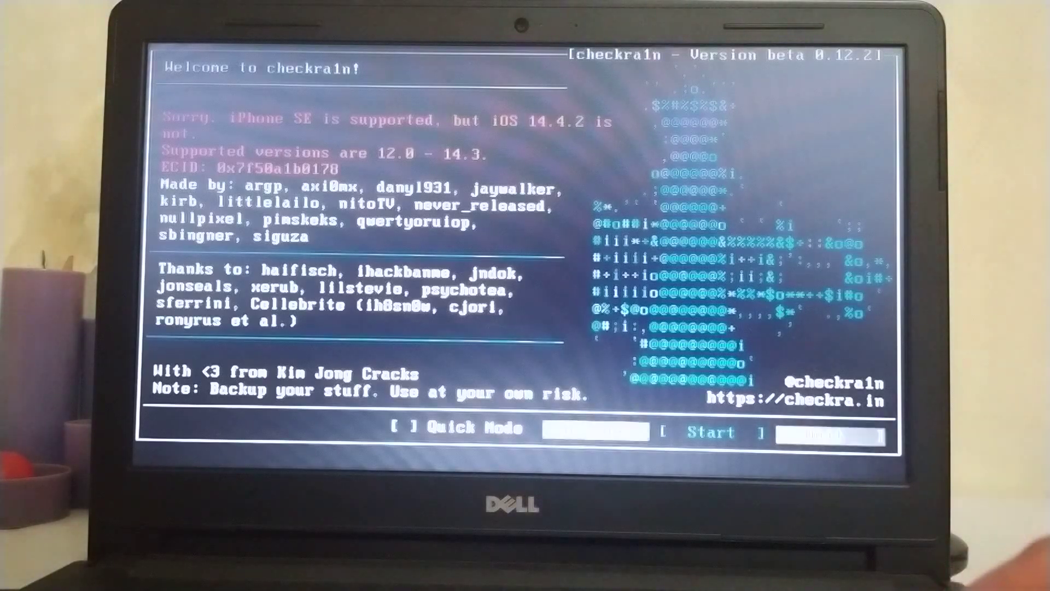
{"action": "key", "text": "Left"}
{"action": "key", "text": "Right"}
{"action": "key", "text": "Left"}
{"action": "key", "text": "Right"}
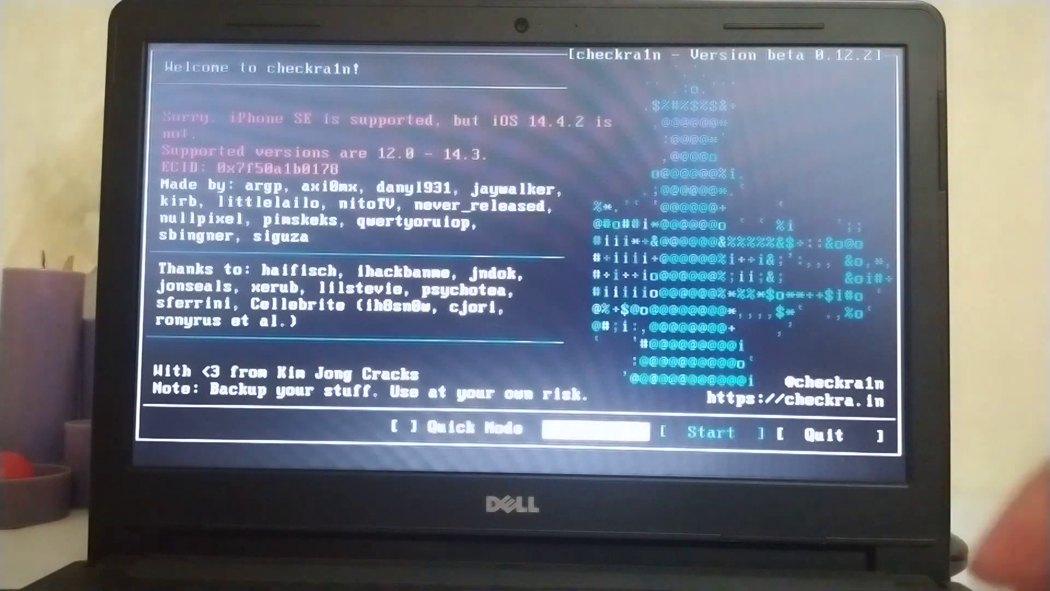
Step: Enable 'Allow untested iOS/iPadOS/tvOS versions' in checkra1n Options, then return to the main screen
{"action": "key", "text": "Return"}
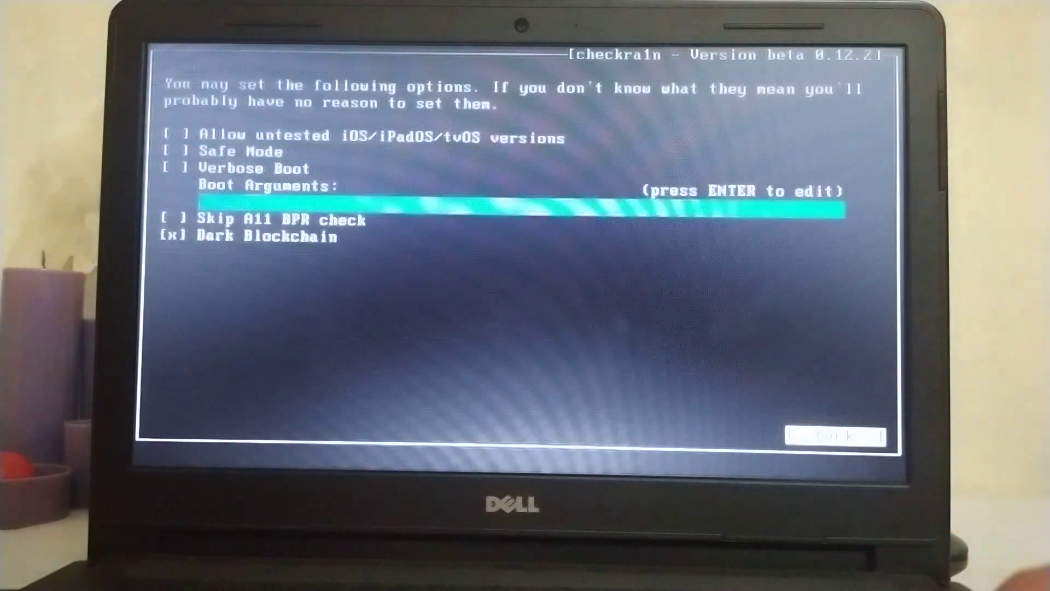
{"action": "key", "text": "Up"}
{"action": "key", "text": "Up"}
{"action": "key", "text": "Up"}
{"action": "key", "text": "Up"}
{"action": "key", "text": "Up"}
{"action": "key", "text": "Up"}
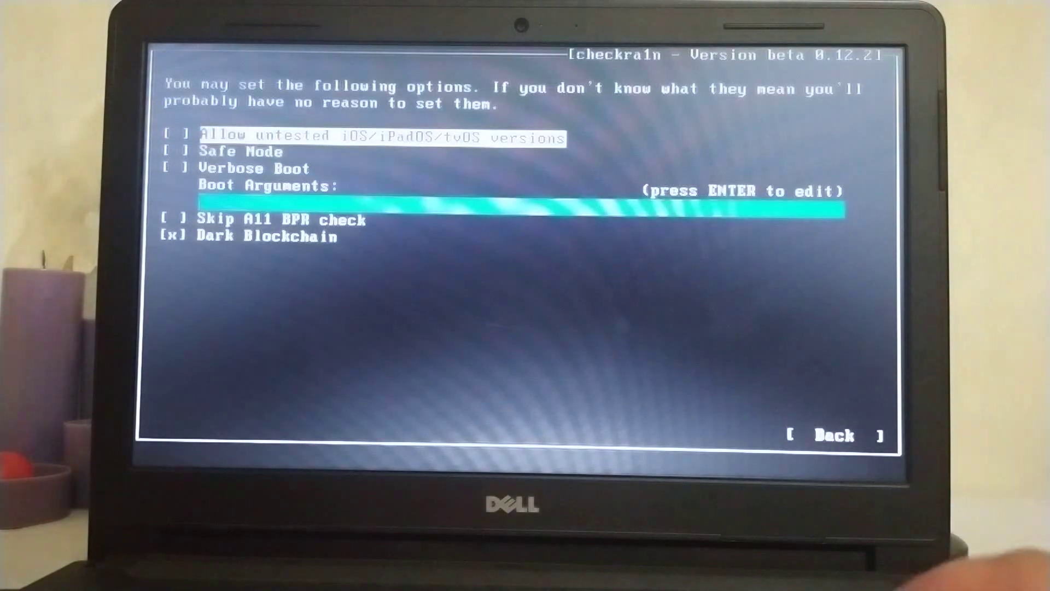
{"action": "key", "text": "Return"}
{"action": "key", "text": "Down"}
{"action": "key", "text": "Down"}
{"action": "key", "text": "Down"}
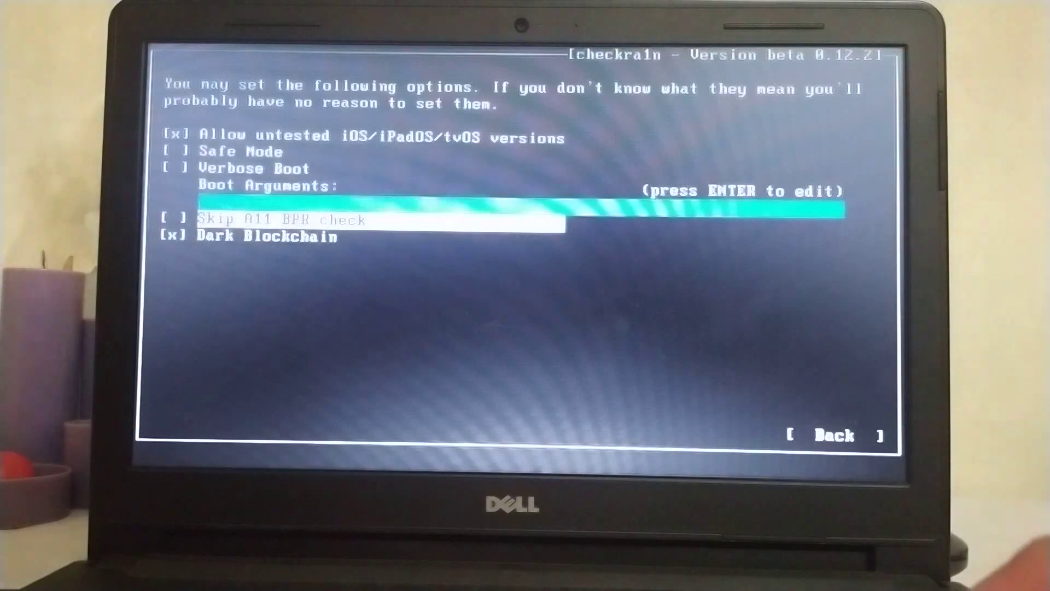
{"action": "key", "text": "Up"}
{"action": "key", "text": "Down"}
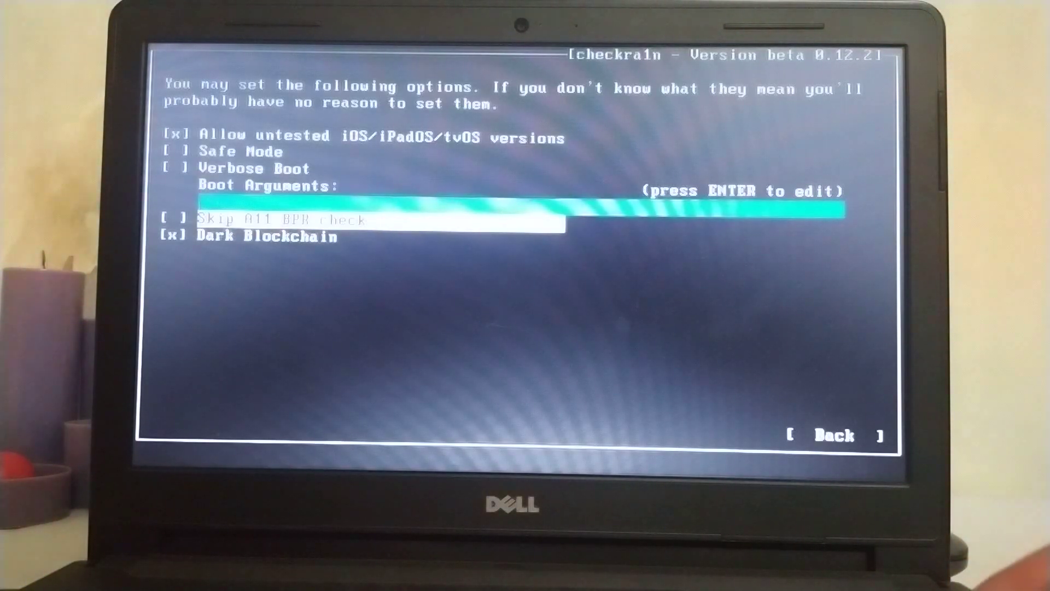
{"action": "key", "text": "Up"}
{"action": "key", "text": "Up"}
{"action": "key", "text": "Up"}
{"action": "key", "text": "Up"}
{"action": "key", "text": "Up"}
{"action": "key", "text": "Down"}
{"action": "key", "text": "Down"}
{"action": "key", "text": "Down"}
{"action": "key", "text": "Down"}
{"action": "key", "text": "Down"}
{"action": "key", "text": "Down"}
{"action": "key", "text": "Down"}
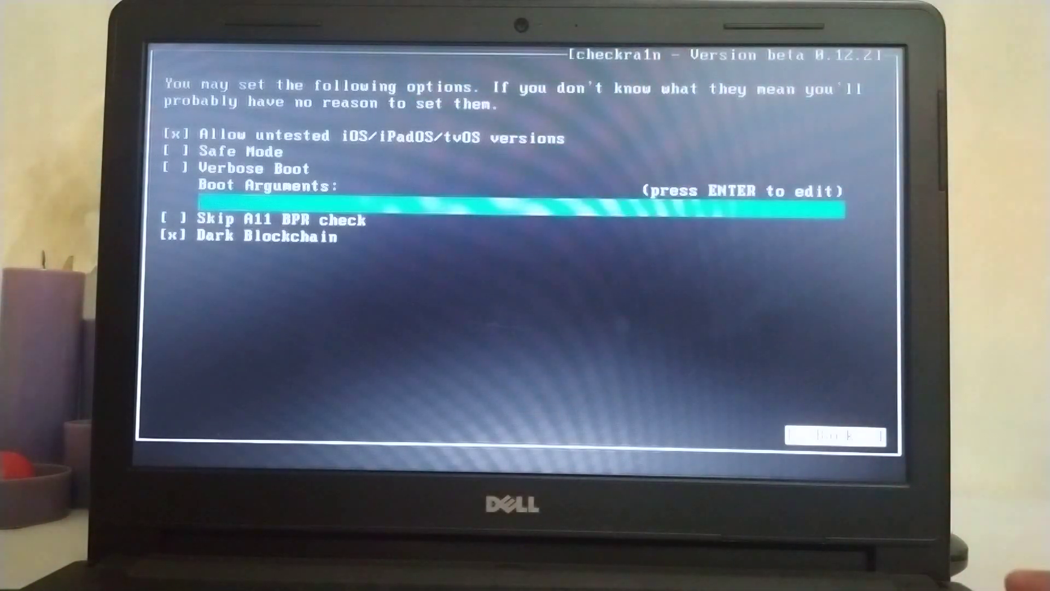
{"action": "key", "text": "Return"}
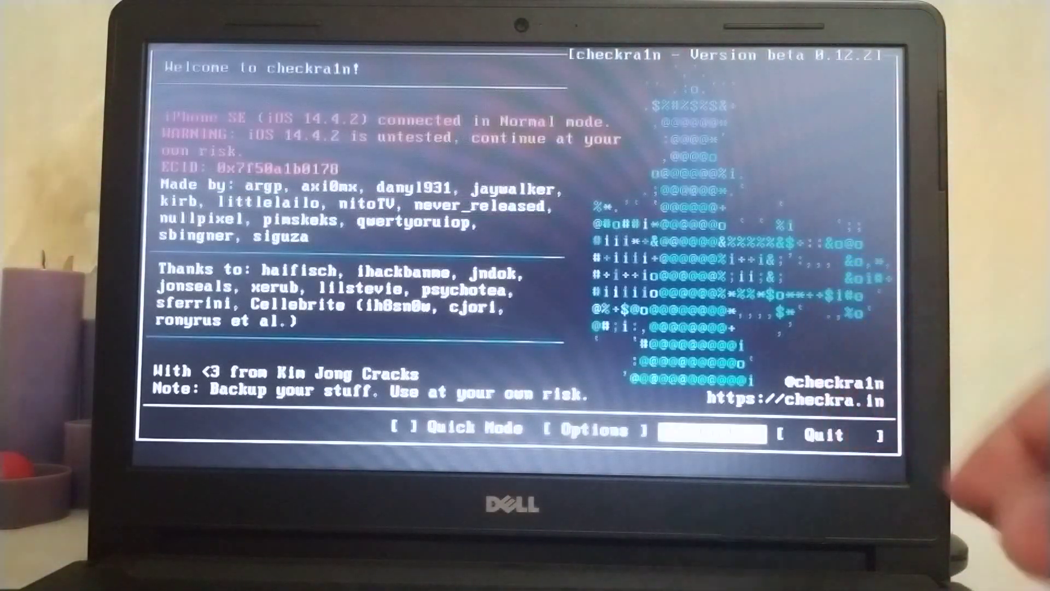
Step: Start the jailbreak, accept the untested-version warning and put the iPhone SE into recovery mode
{"action": "key", "text": "Return"}
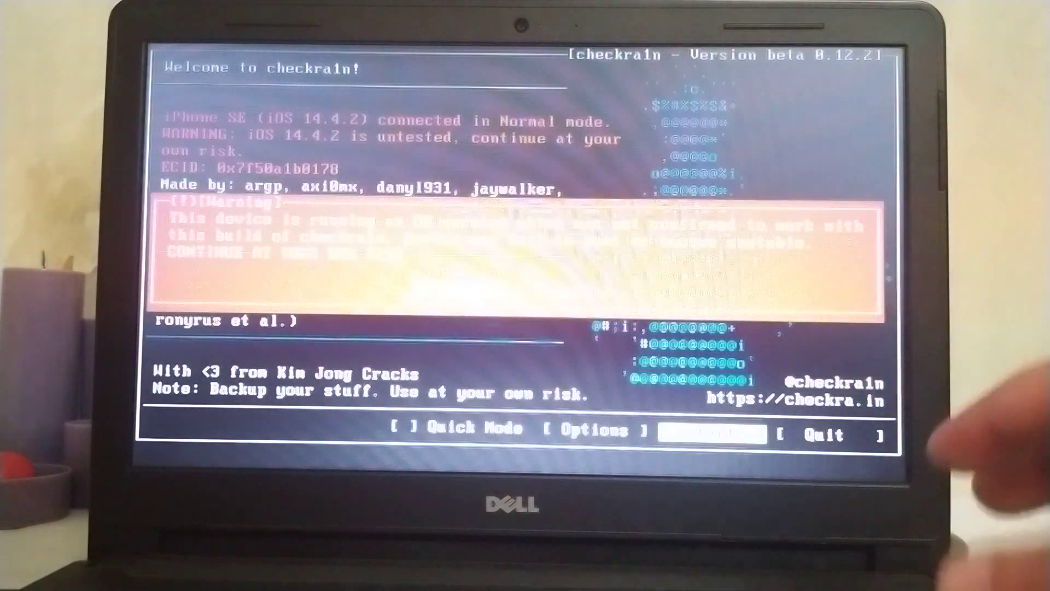
{"action": "key", "text": "Return"}
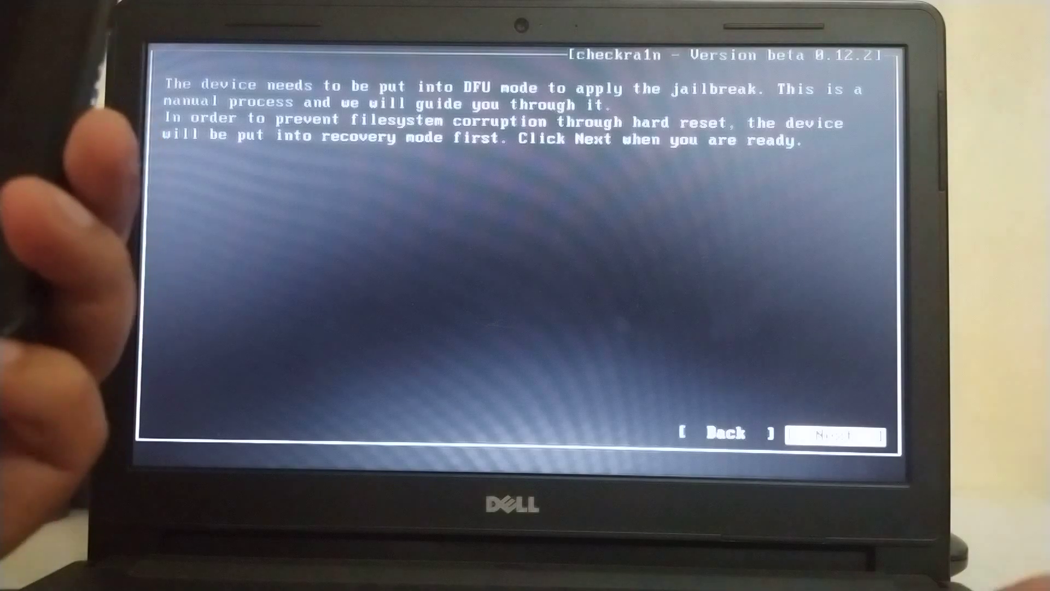
{"action": "key", "text": "Return"}
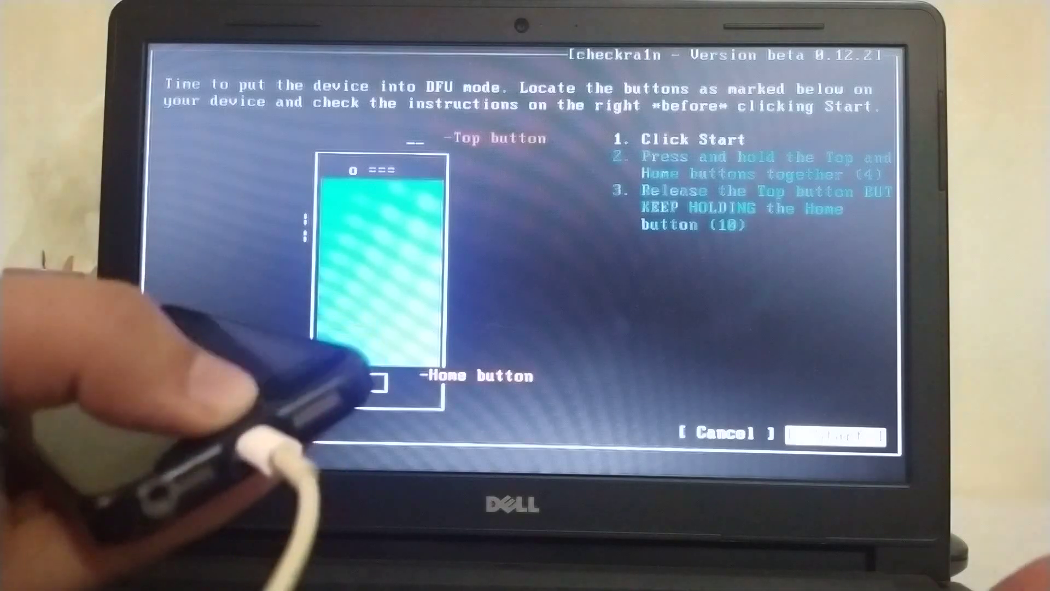
Step: Start the DFU-mode countdown for the iPhone SE
{"action": "key", "text": "Return"}
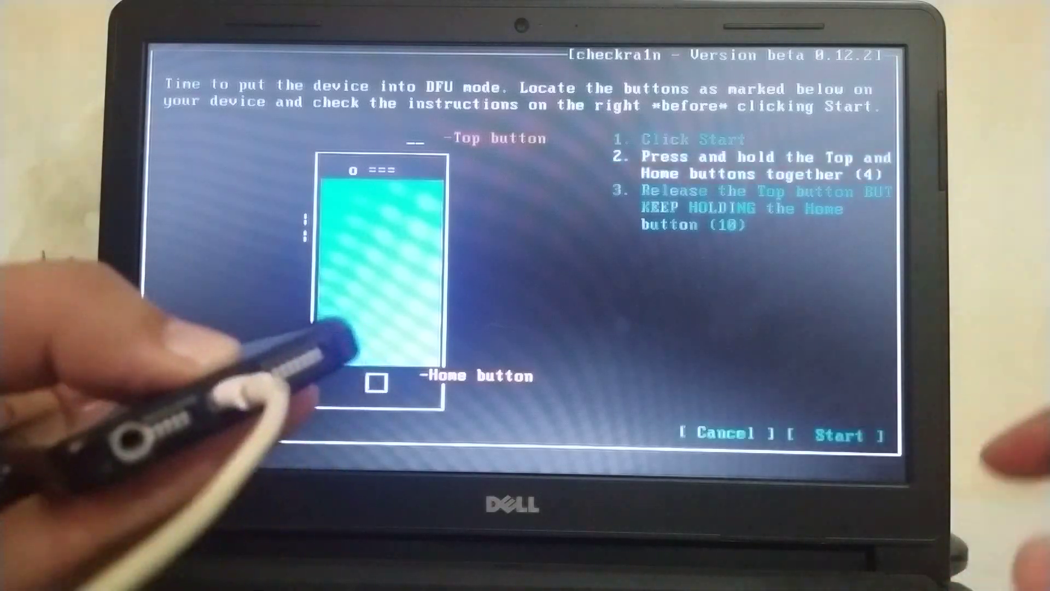